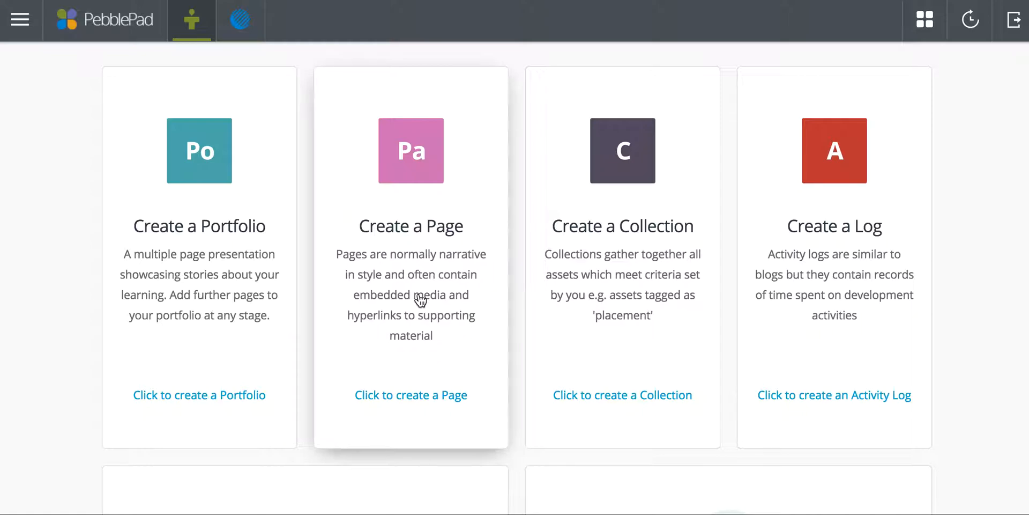
# Create a new Page and set its banner title to "Test Title".
pyautogui.click(402, 156)
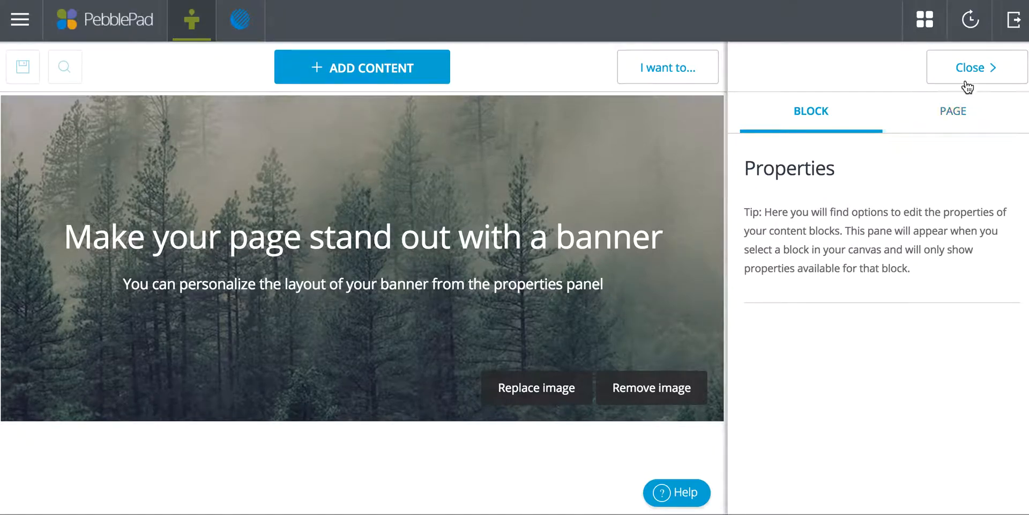
pyautogui.click(970, 68)
pyautogui.click(972, 68)
pyautogui.click(200, 237)
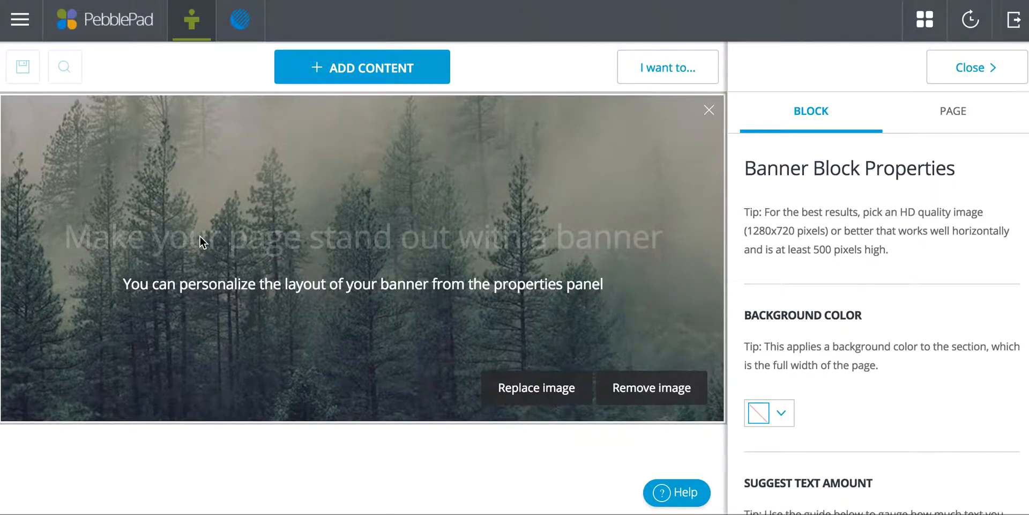
pyautogui.write('Test Title')
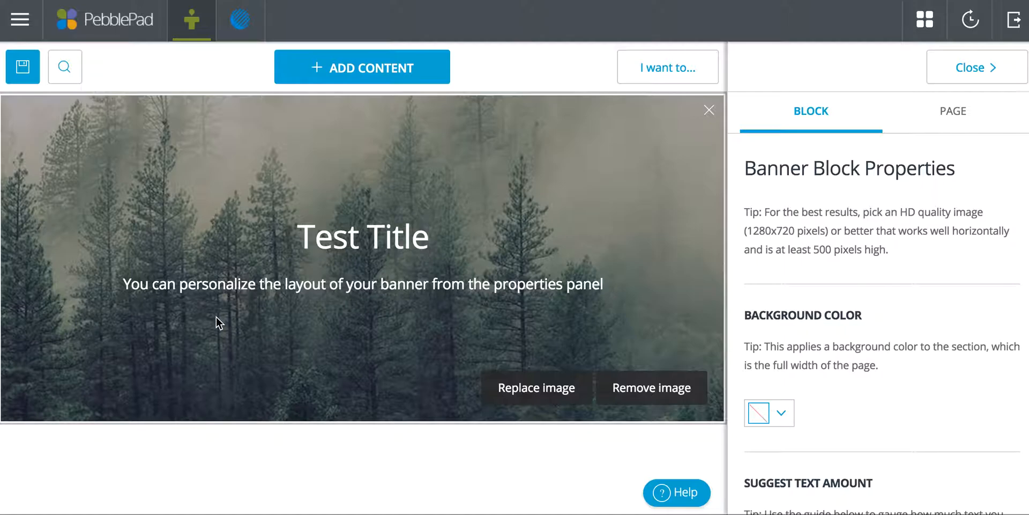
# Replace the banner image with the stacked stones beach photo from your image assets.
pyautogui.click(529, 390)
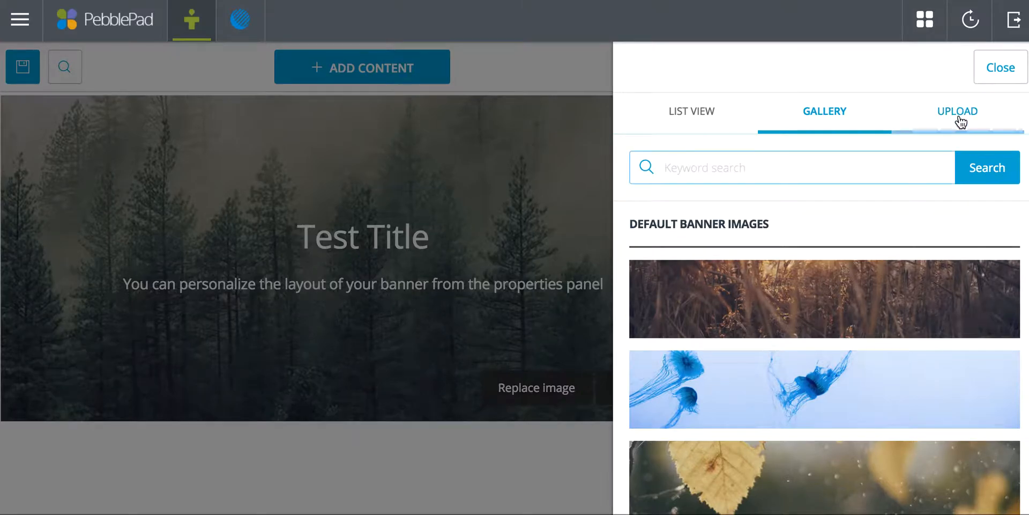
pyautogui.scroll(-9, 753, 403)
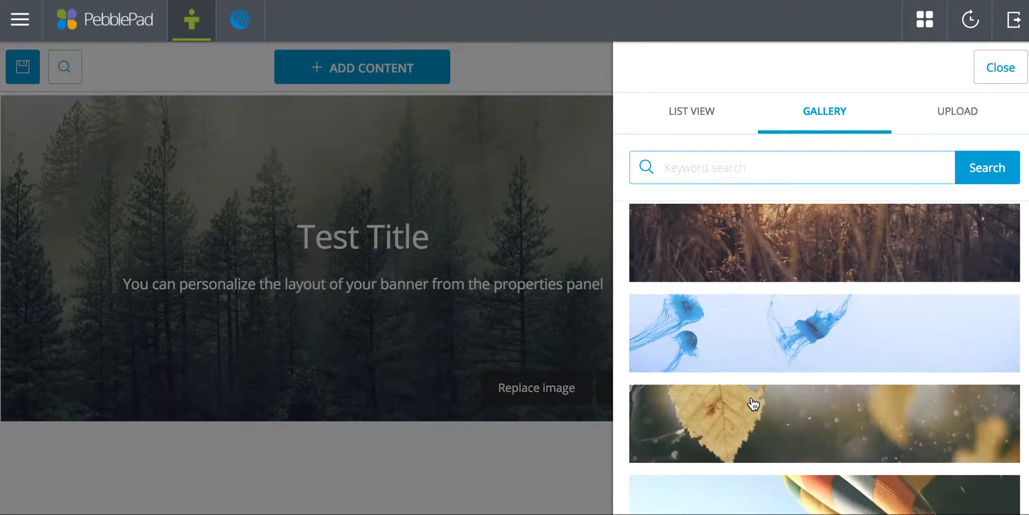
pyautogui.scroll(5, 751, 396)
pyautogui.scroll(-8, 751, 397)
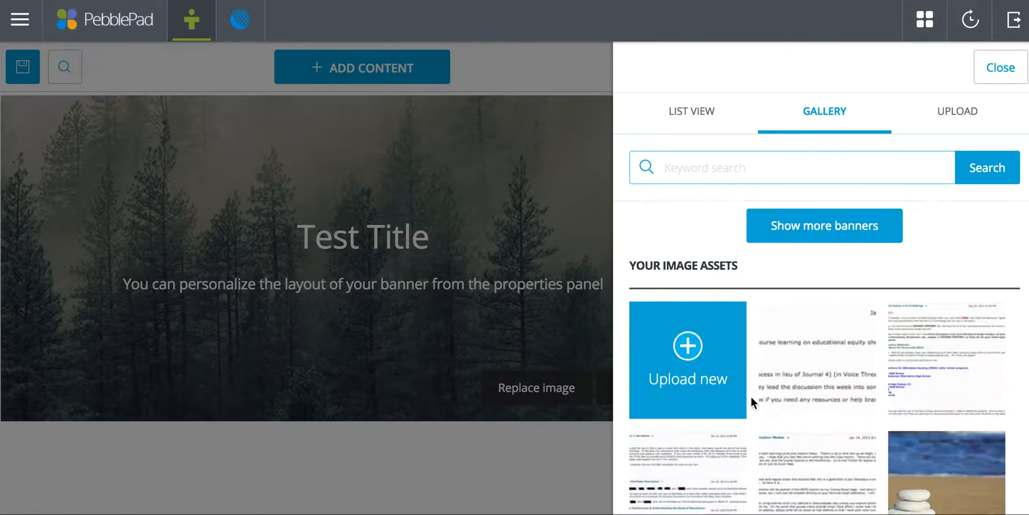
pyautogui.click(944, 268)
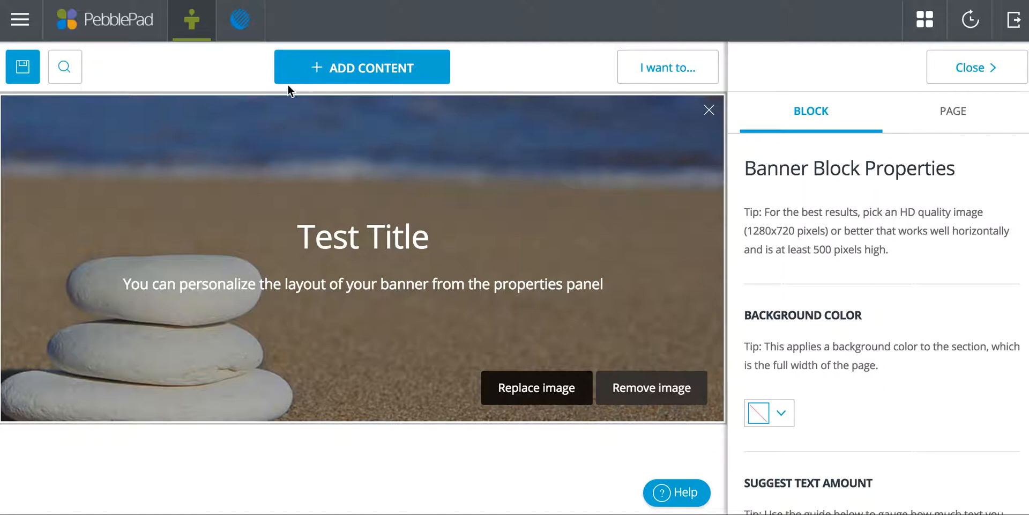
# Add a Text block below the banner containing "Test Text Here.".
pyautogui.click(317, 70)
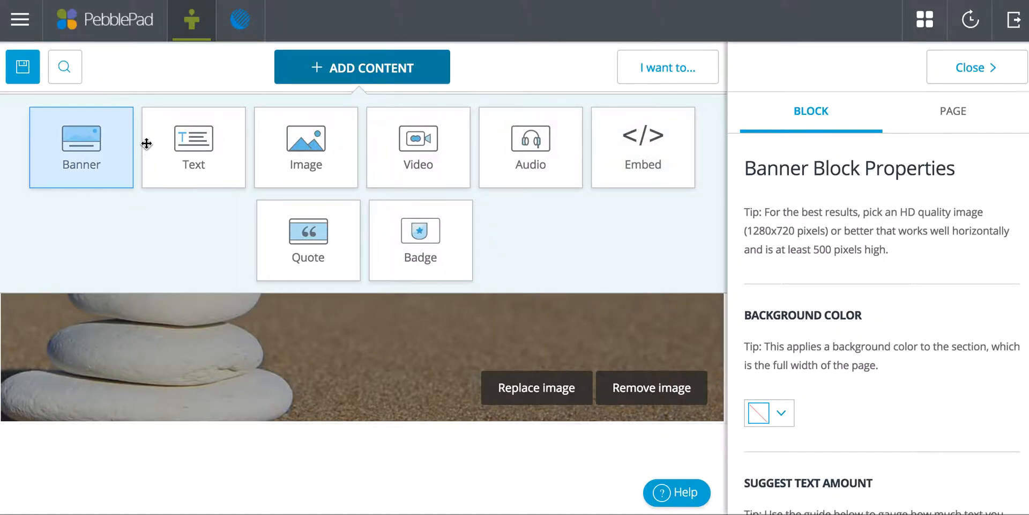
pyautogui.click(195, 147)
pyautogui.click(271, 474)
pyautogui.write('Test Text Here.')
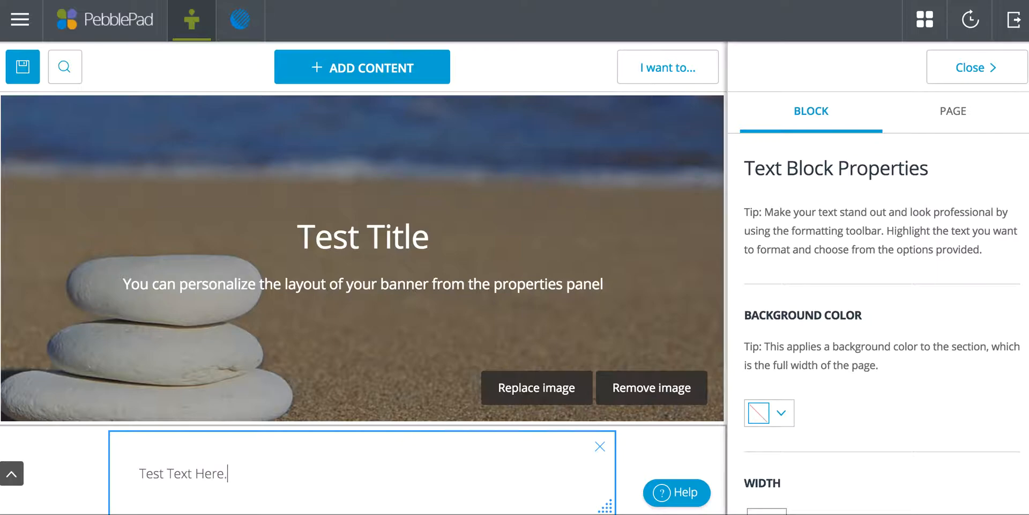
pyautogui.scroll(-1, 284, 472)
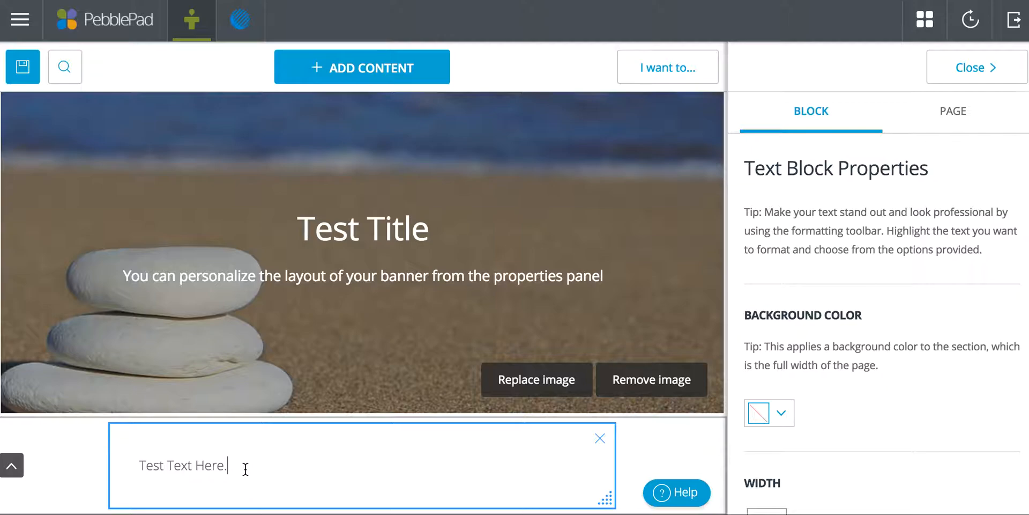
# Link the whole text "Test Text Here." to an asset by uploading AnalyticRubricforCommunication--2014 (1)_0 (1).pdf, keeping its file name as title.
pyautogui.moveTo(230, 466); pyautogui.dragTo(130, 472)
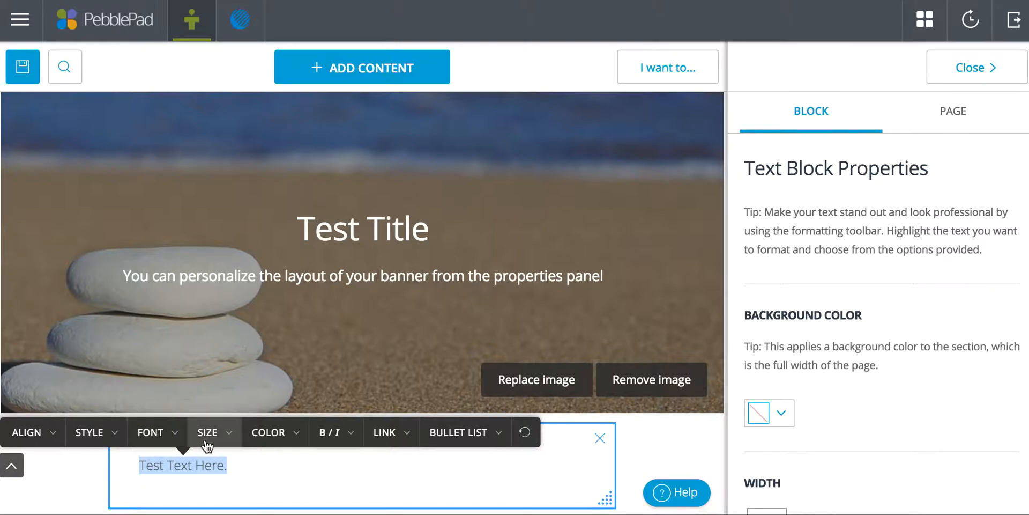
pyautogui.click(242, 482)
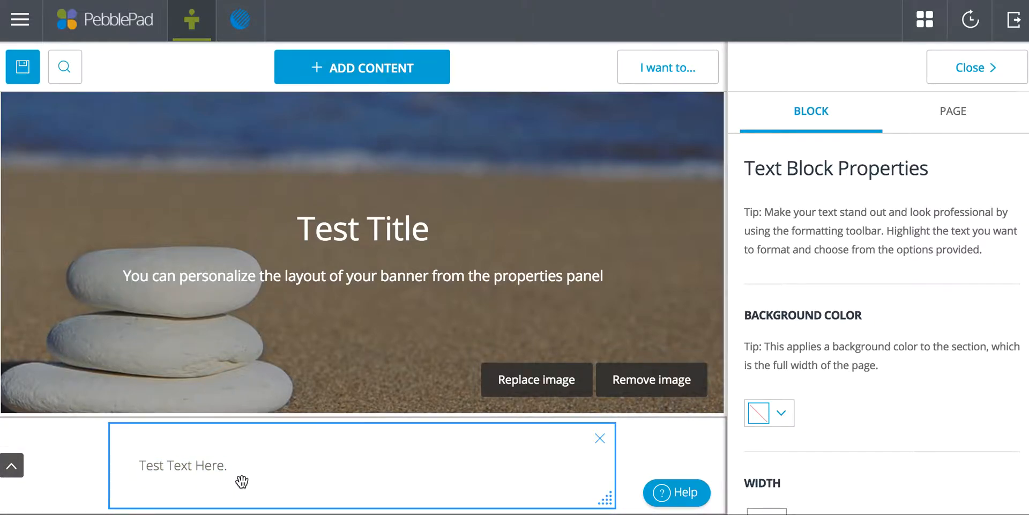
pyautogui.moveTo(236, 464); pyautogui.dragTo(125, 462)
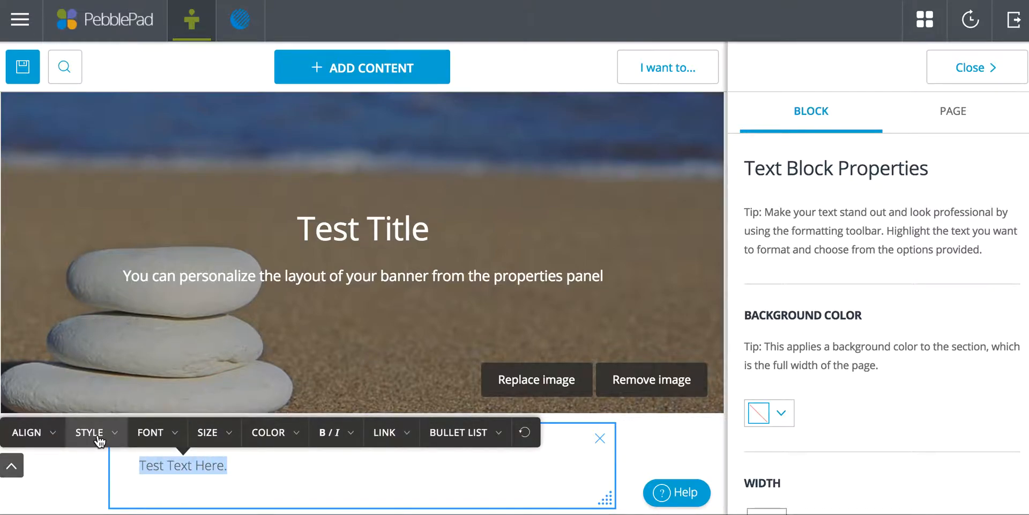
pyautogui.click(381, 438)
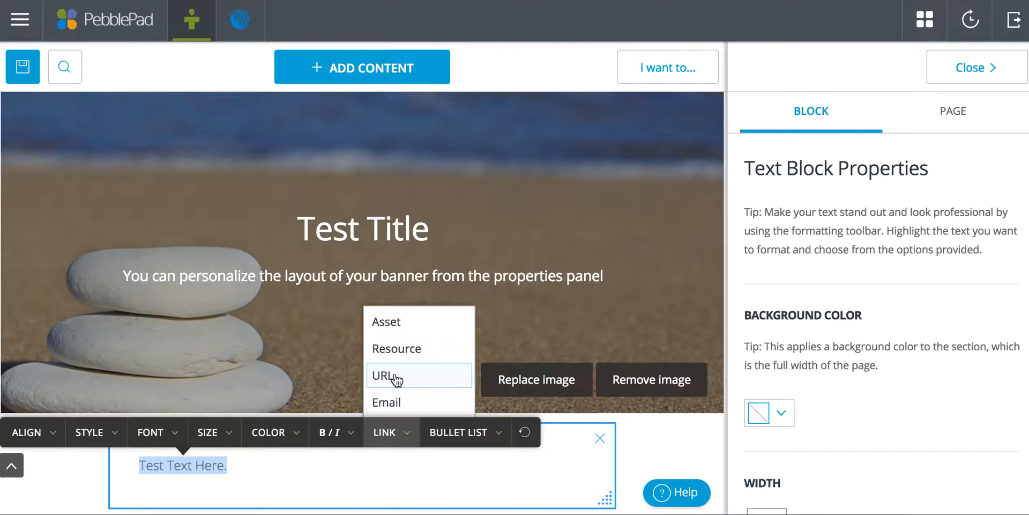
pyautogui.click(406, 326)
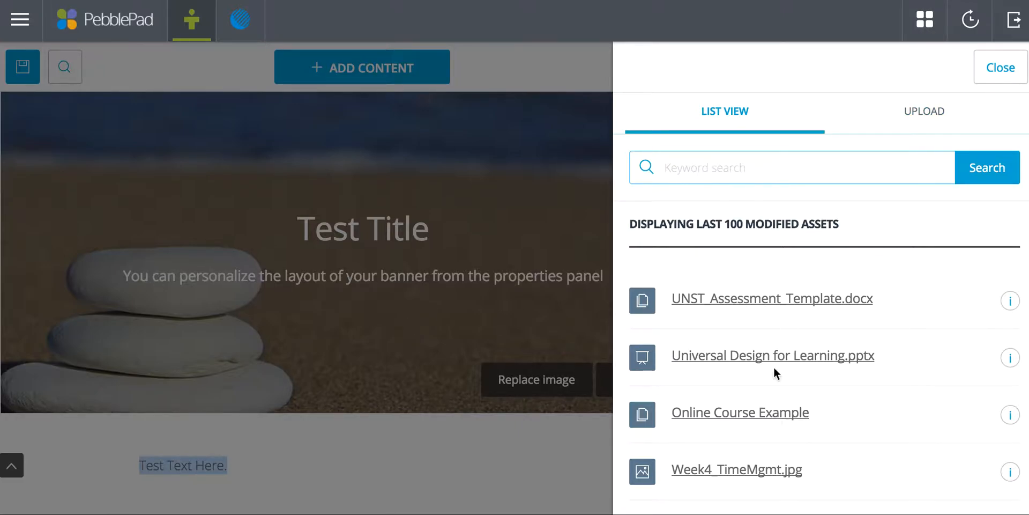
pyautogui.click(923, 114)
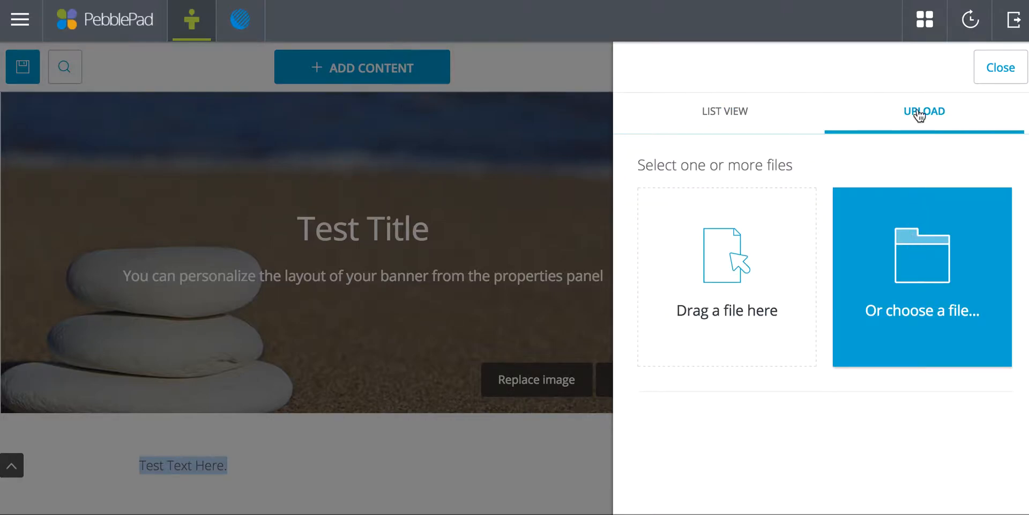
pyautogui.click(915, 291)
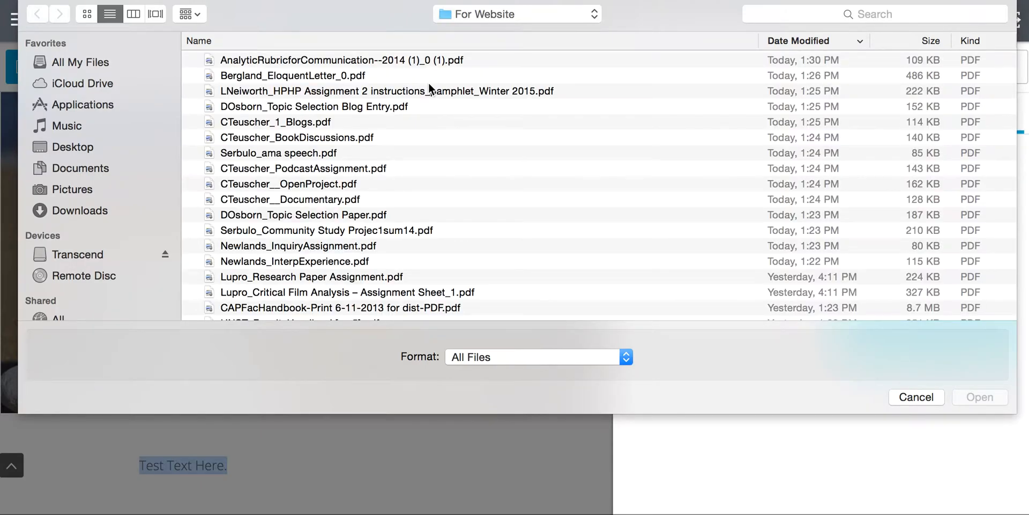
pyautogui.doubleClick(325, 58)
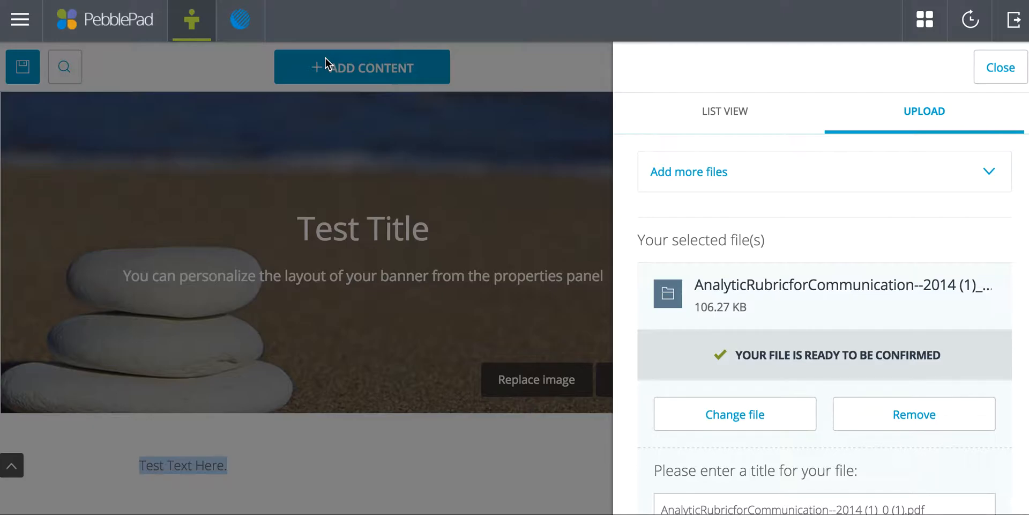
pyautogui.scroll(-4, 778, 182)
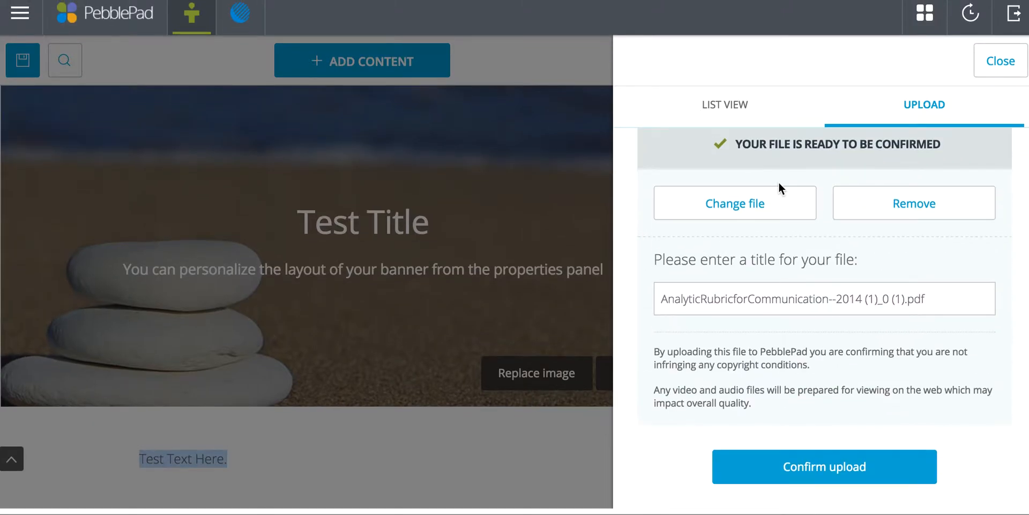
pyautogui.click(759, 481)
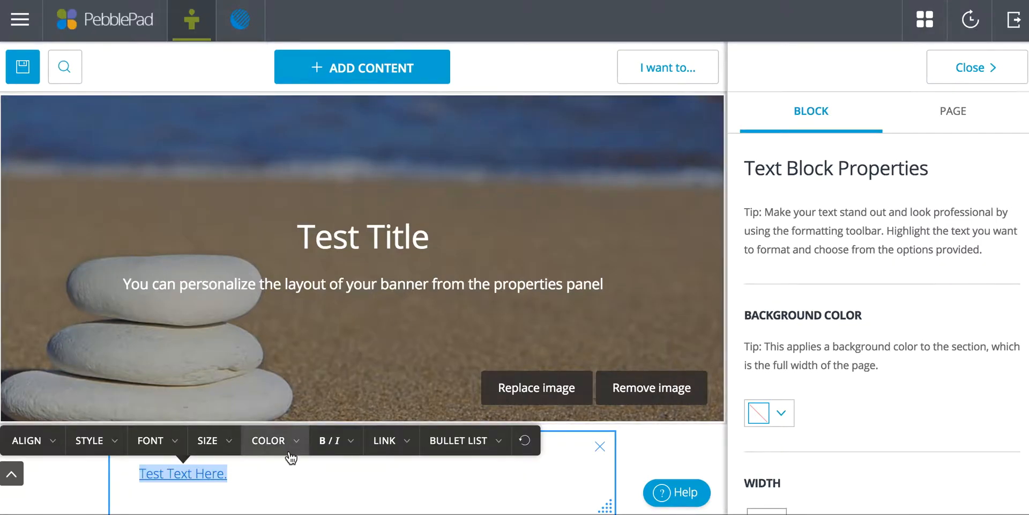
pyautogui.click(281, 476)
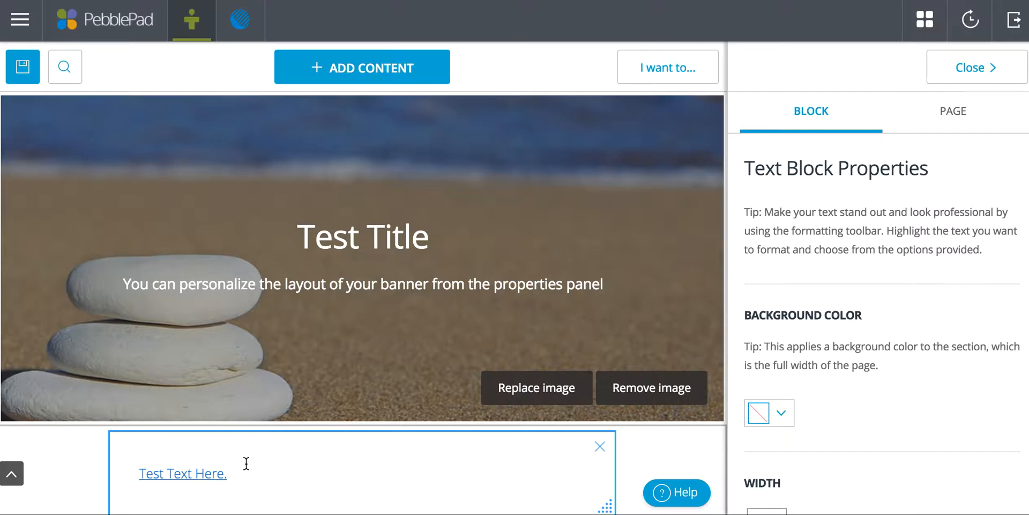
# Add an Image block below the linked text and fill it with the red, blue and black abstract painting from the asset gallery.
pyautogui.click(339, 74)
pyautogui.click(325, 157)
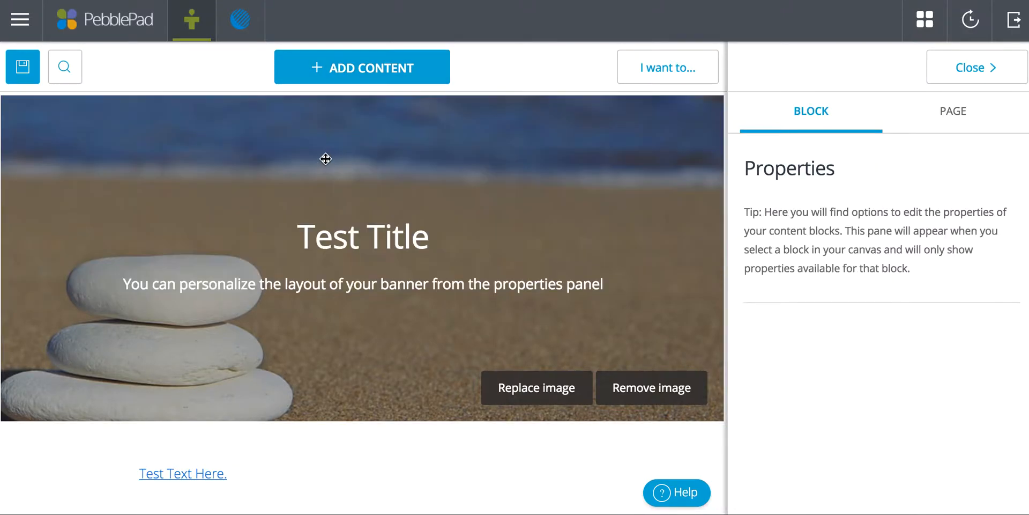
pyautogui.click(367, 446)
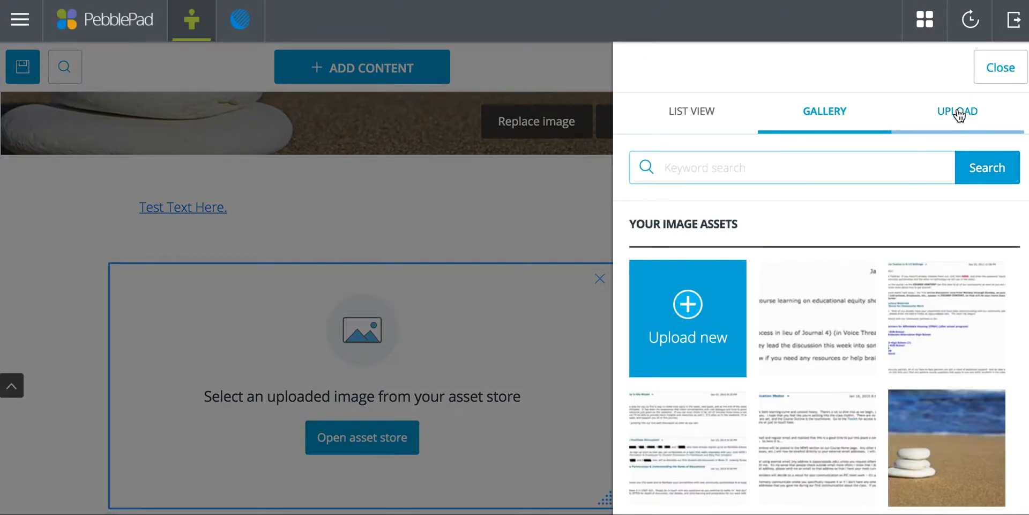
pyautogui.click(958, 112)
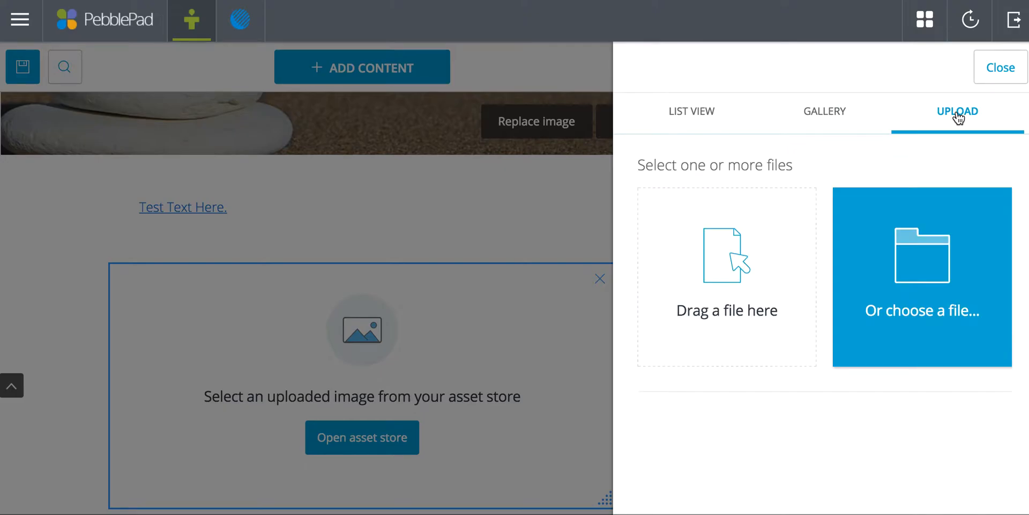
pyautogui.click(837, 128)
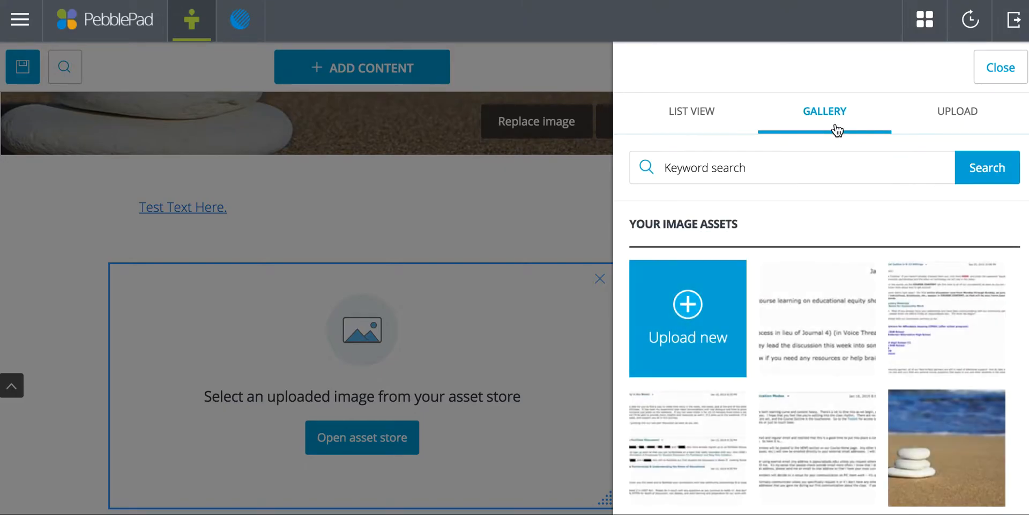
pyautogui.scroll(-5, 822, 375)
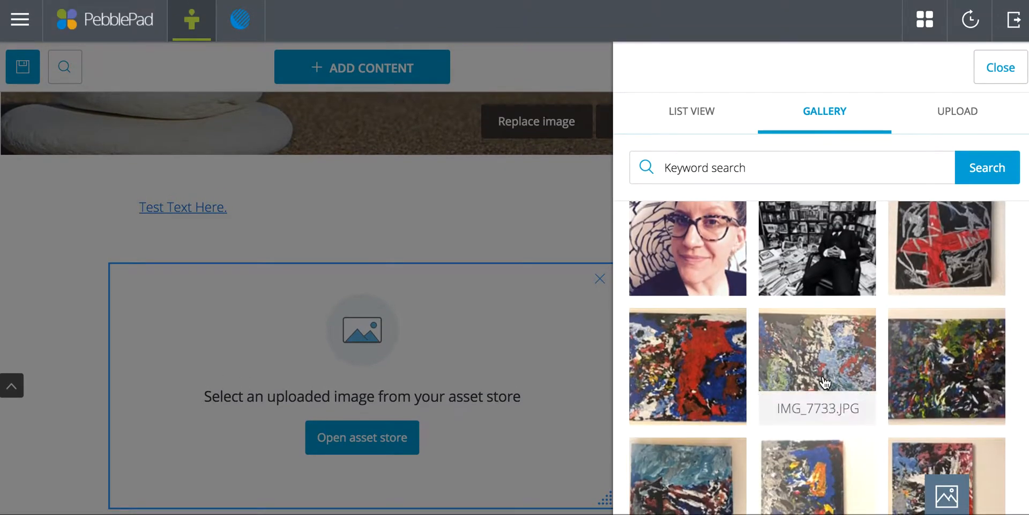
pyautogui.click(826, 374)
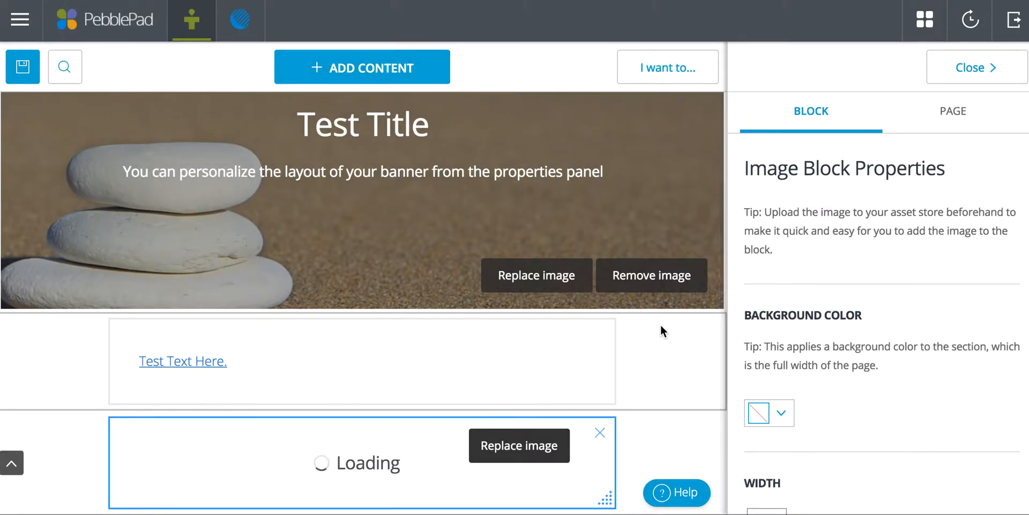
pyautogui.scroll(-3, 641, 288)
pyautogui.scroll(-2, 642, 288)
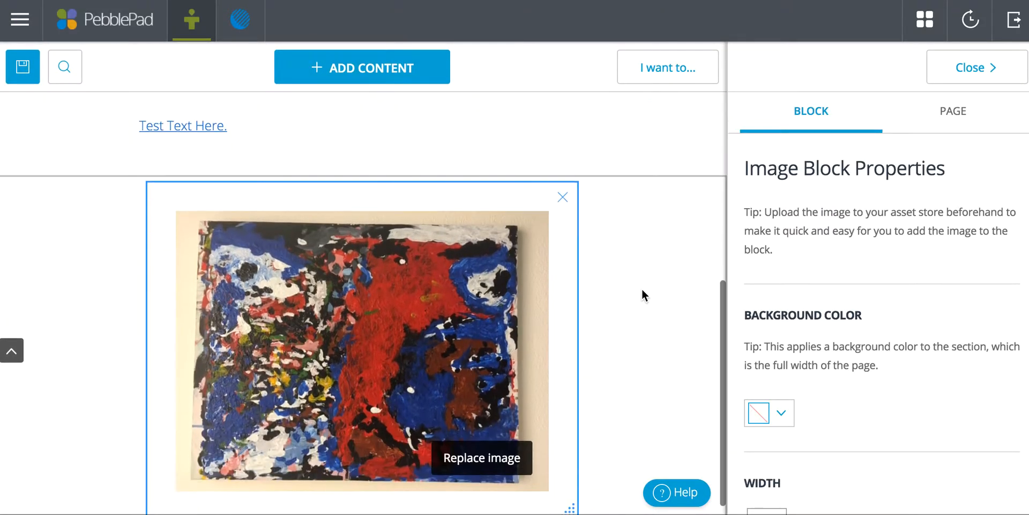
# Examine the image block's width, title, caption, image-click action and duplicate options.
pyautogui.scroll(-6, 791, 185)
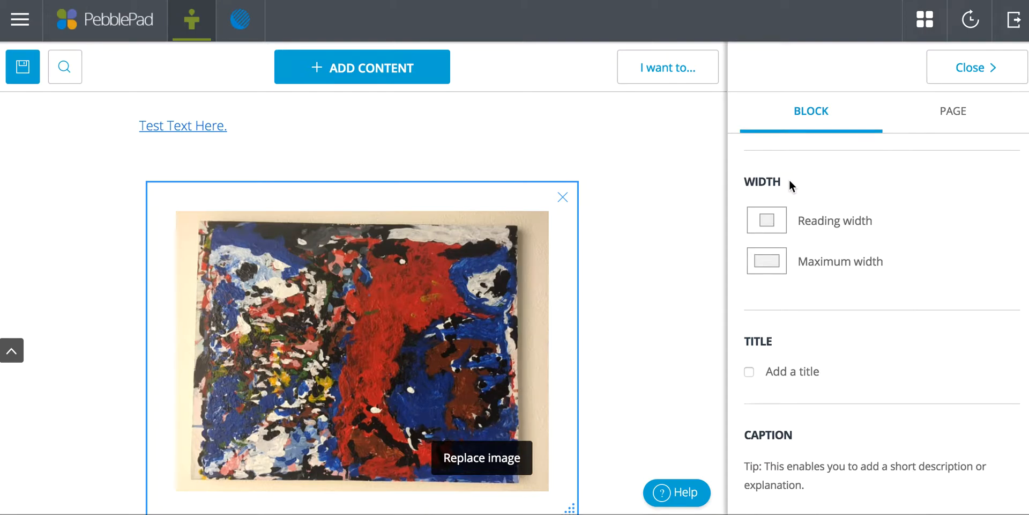
pyautogui.scroll(-2, 906, 309)
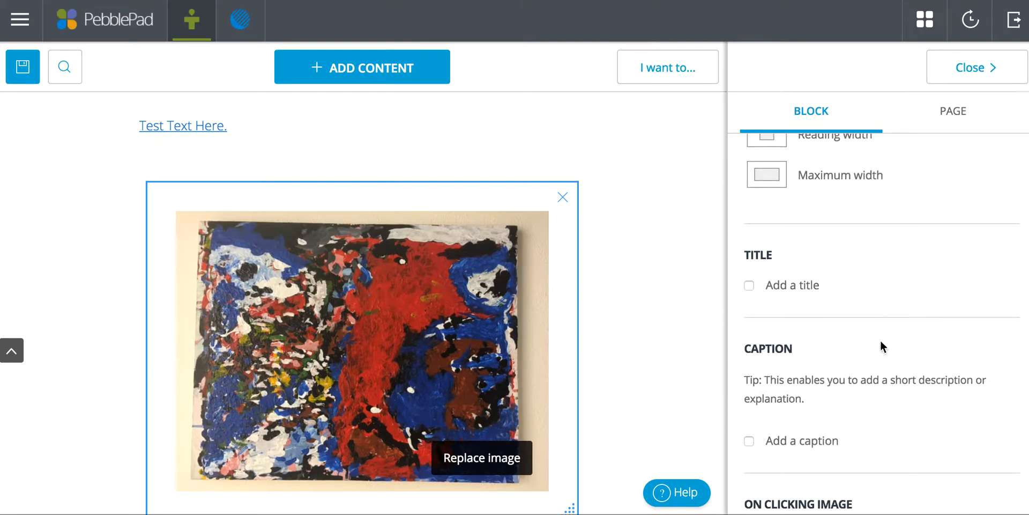
pyautogui.scroll(-7, 887, 333)
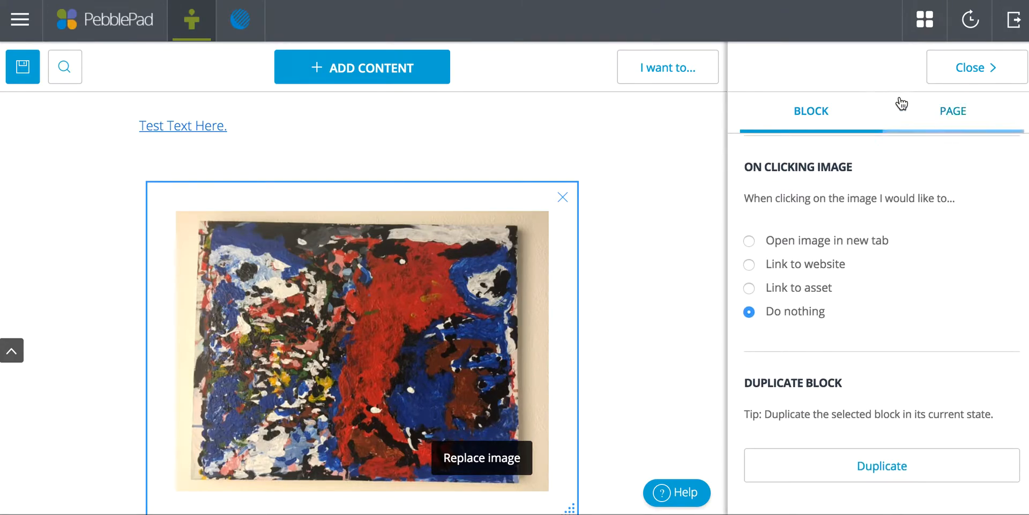
# Hide the block properties and add an Embed block below the painting.
pyautogui.click(948, 81)
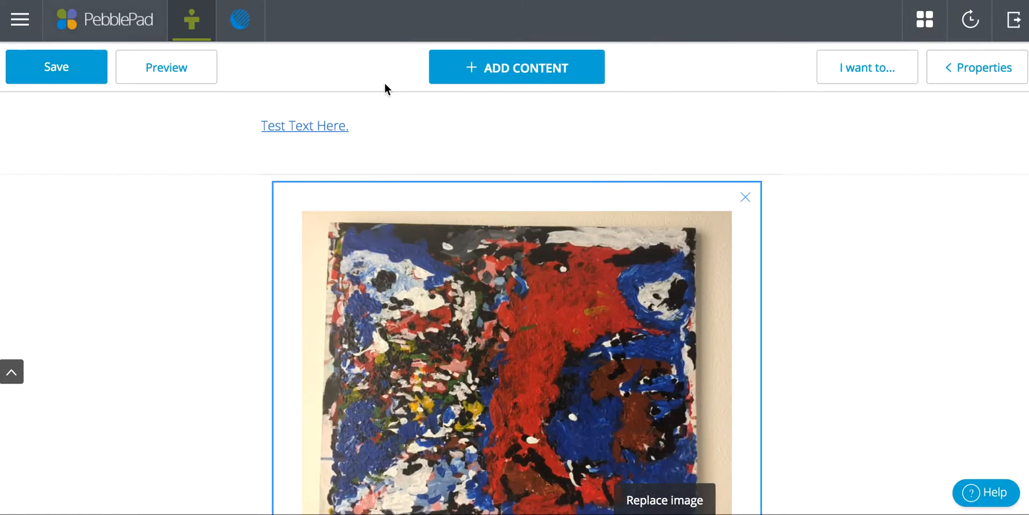
pyautogui.click(468, 67)
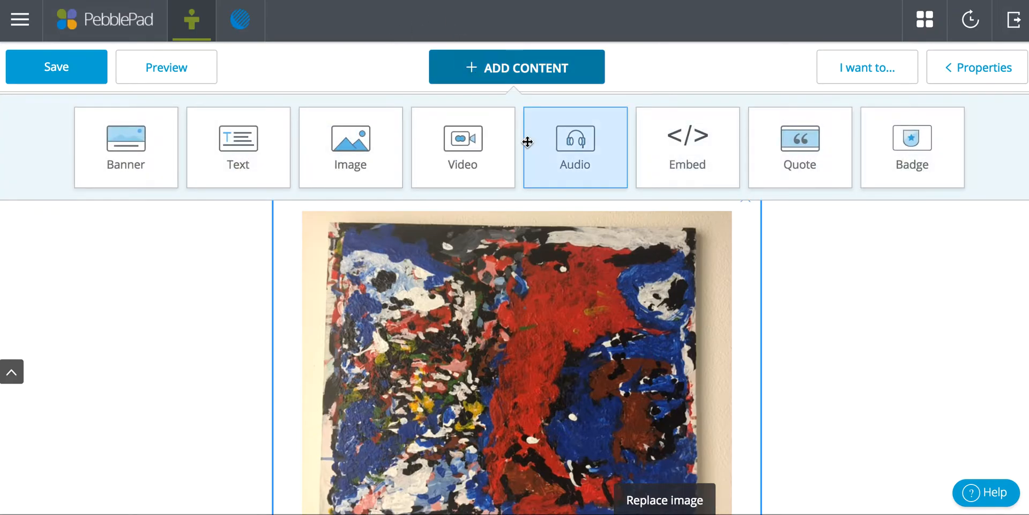
pyautogui.click(676, 152)
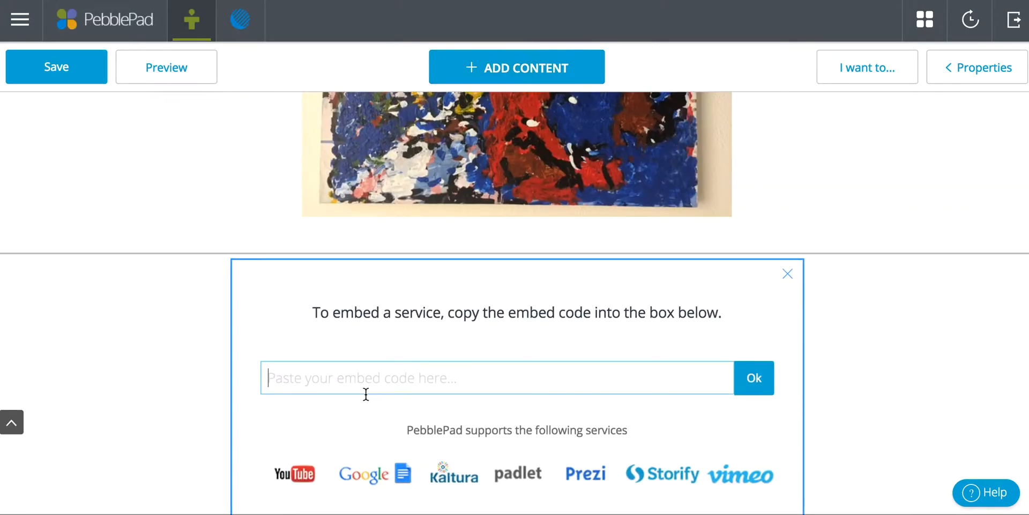
# Open the YouTube home page in a new browser tab.
pyautogui.hotkey('ctrl', 't')
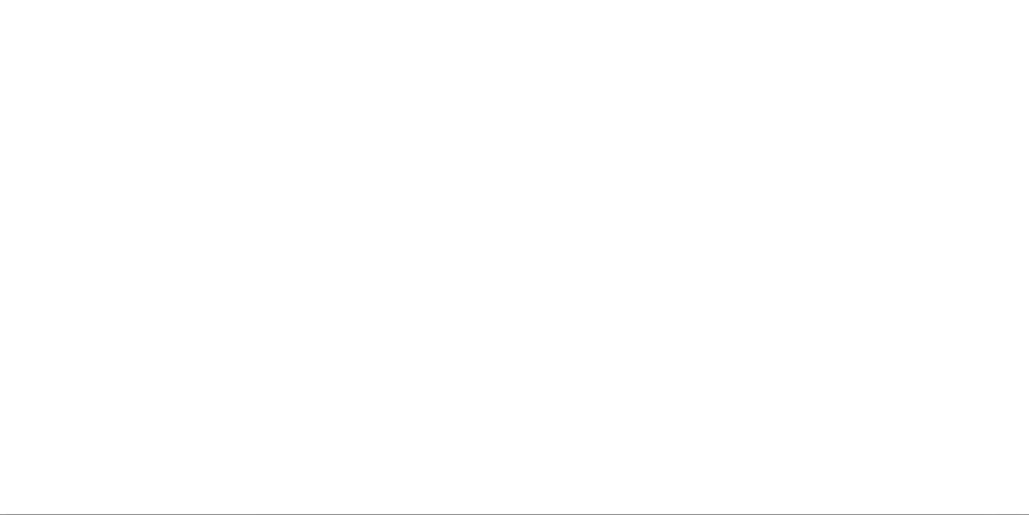
pyautogui.write('yout')
pyautogui.write('you')
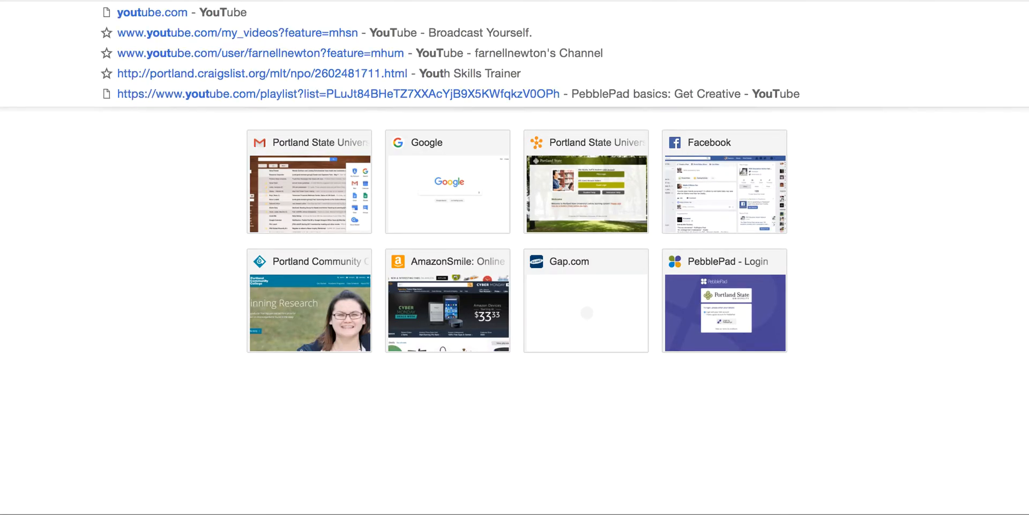
pyautogui.press('Return')
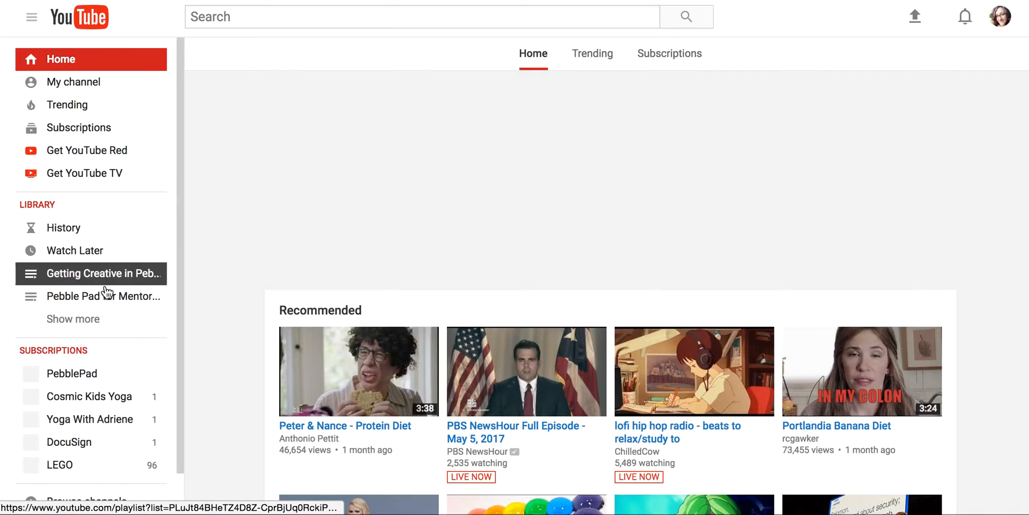
# Open the AboutPebblePad video from the uploads of the subscribed PebblePad channel and pause its playback.
pyautogui.click(80, 378)
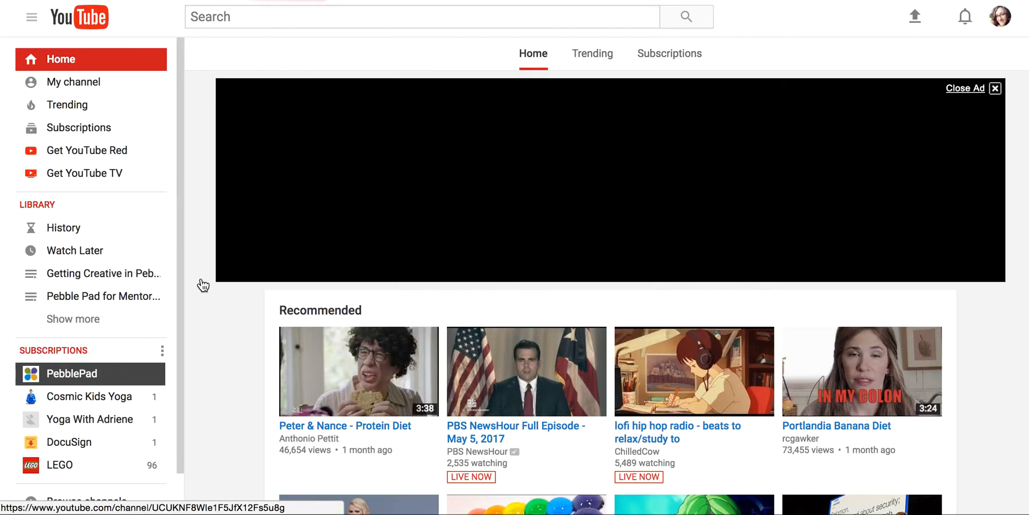
pyautogui.scroll(-3, 543, 306)
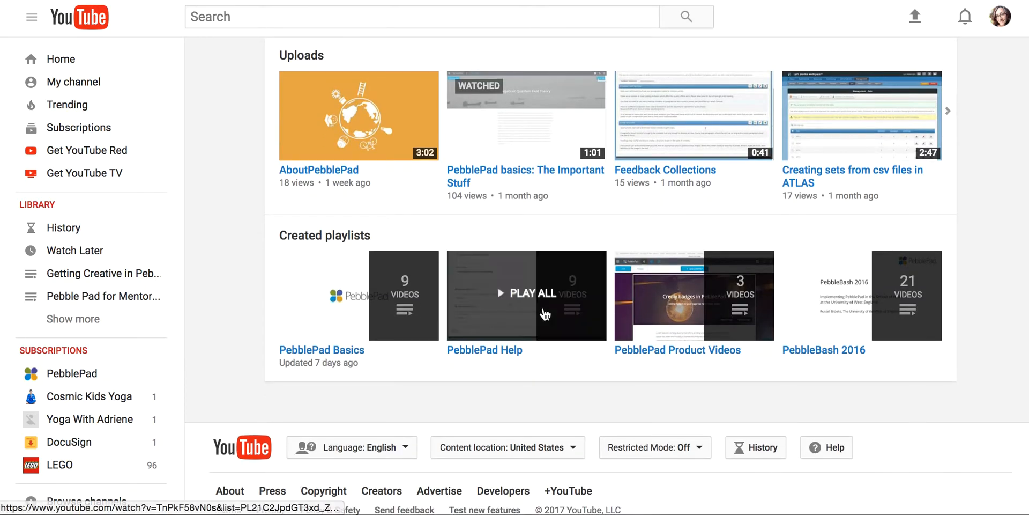
pyautogui.click(371, 126)
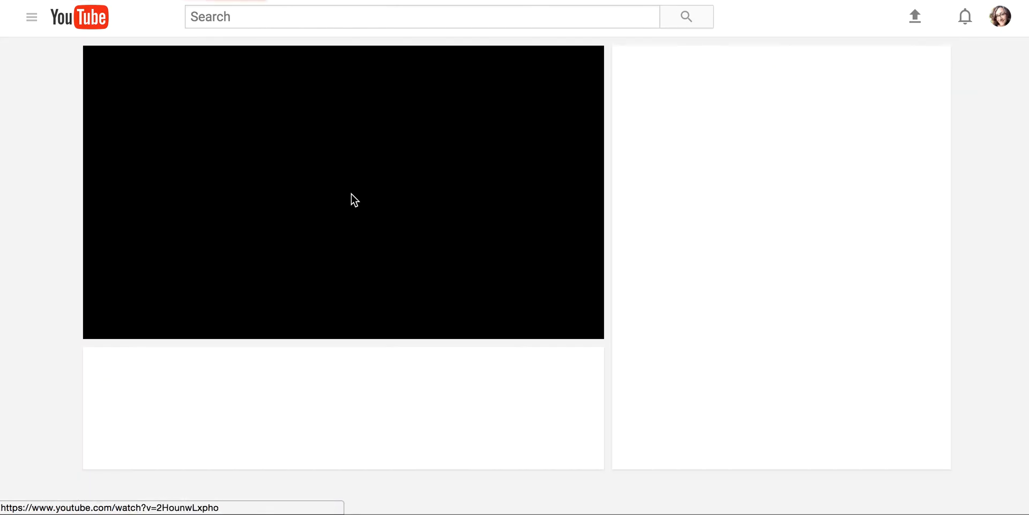
pyautogui.scroll(-4, 379, 469)
pyautogui.click(111, 148)
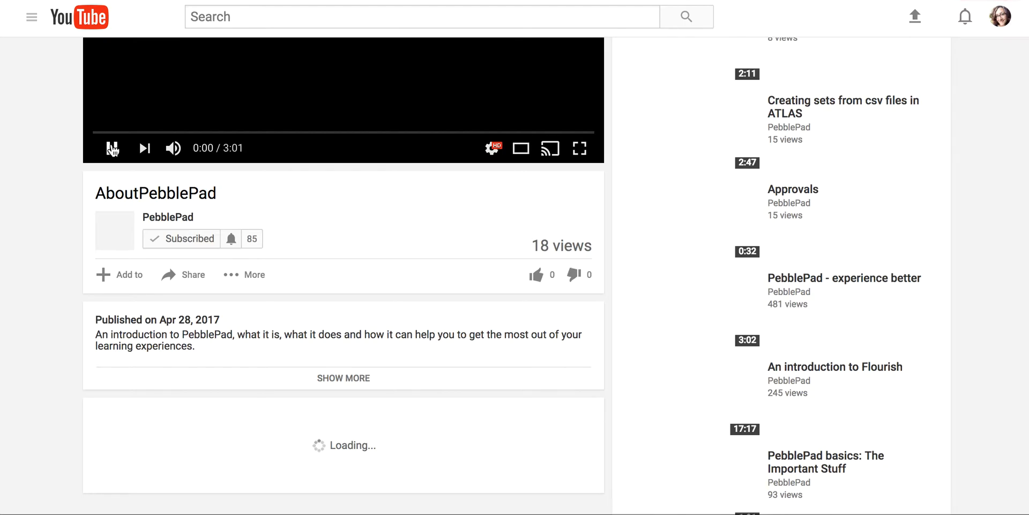
# Copy the AboutPebblePad video's embed code from its sharing options and embed it in the empty Embed block back in PebblePad.
pyautogui.click(187, 275)
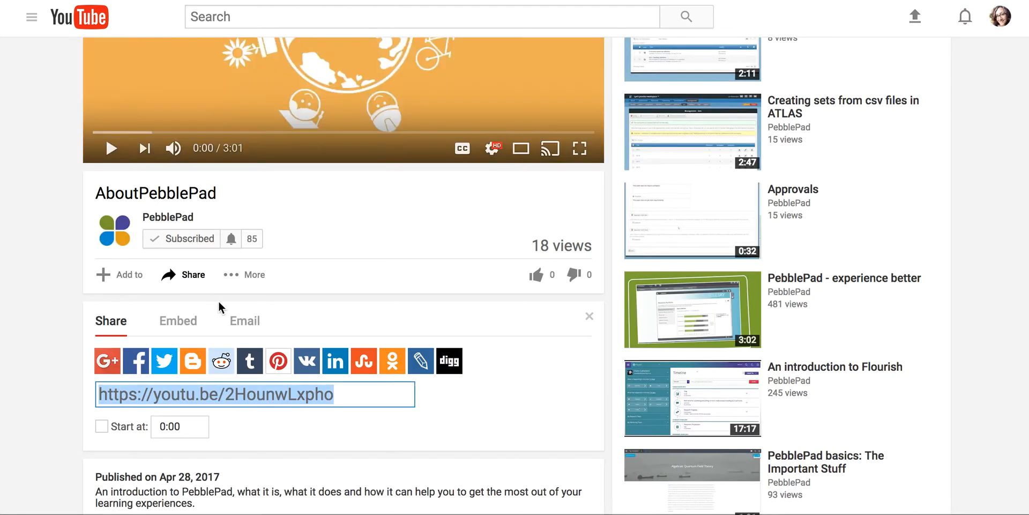
pyautogui.click(178, 320)
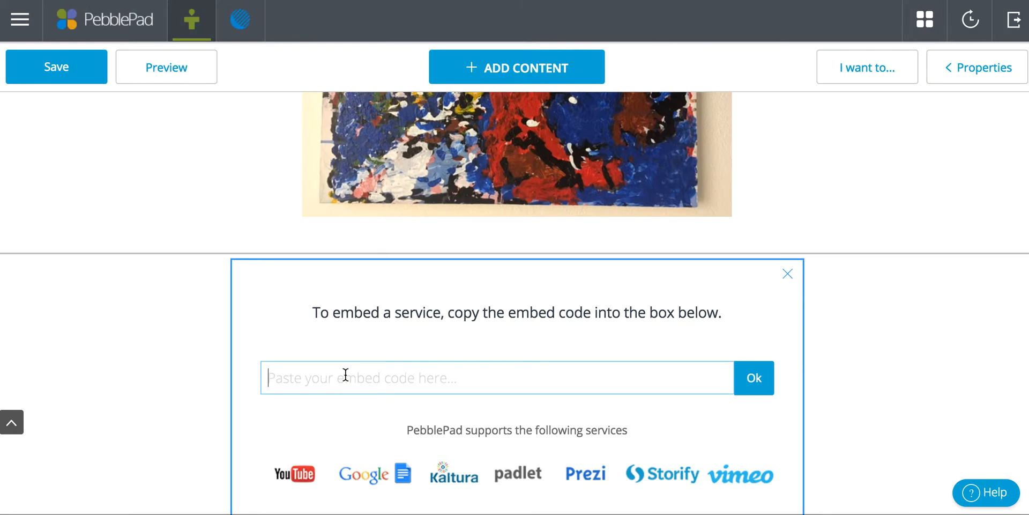
pyautogui.write('<iframe width="560" height="315" src="https://www.youtube.com/embed/ZHounwLxpho" frameborder="0" allowfullscreen></iframe>')
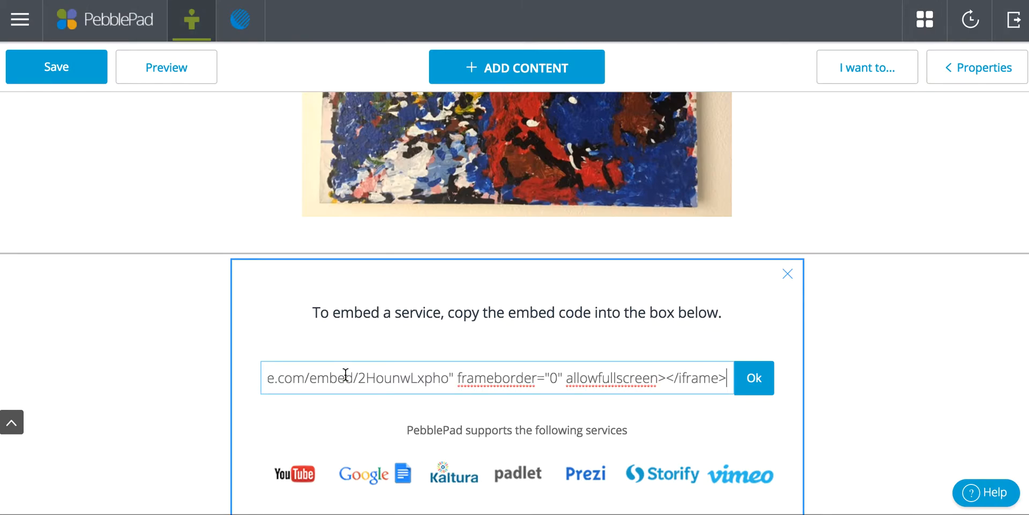
pyautogui.click(753, 377)
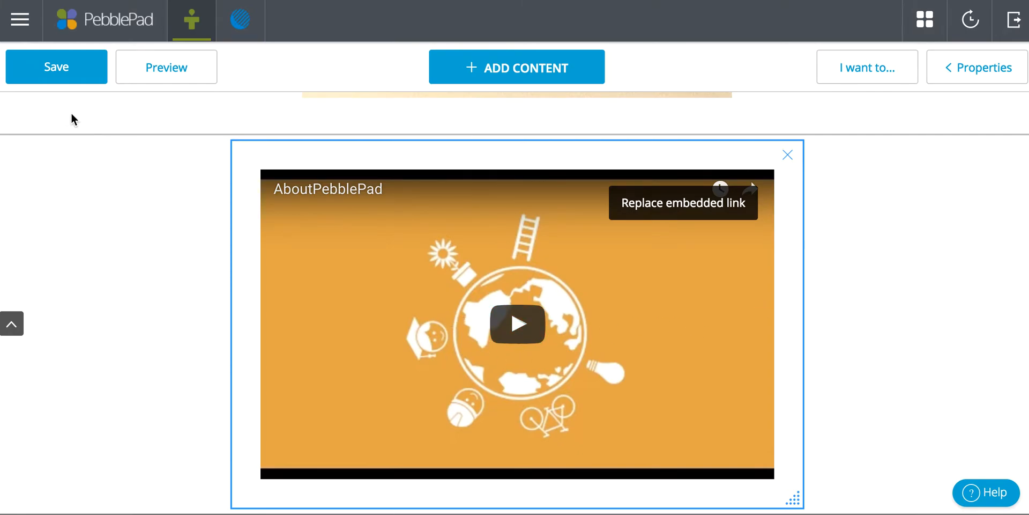
# Save the page with the title "Pebble Pad Test Page".
pyautogui.click(56, 65)
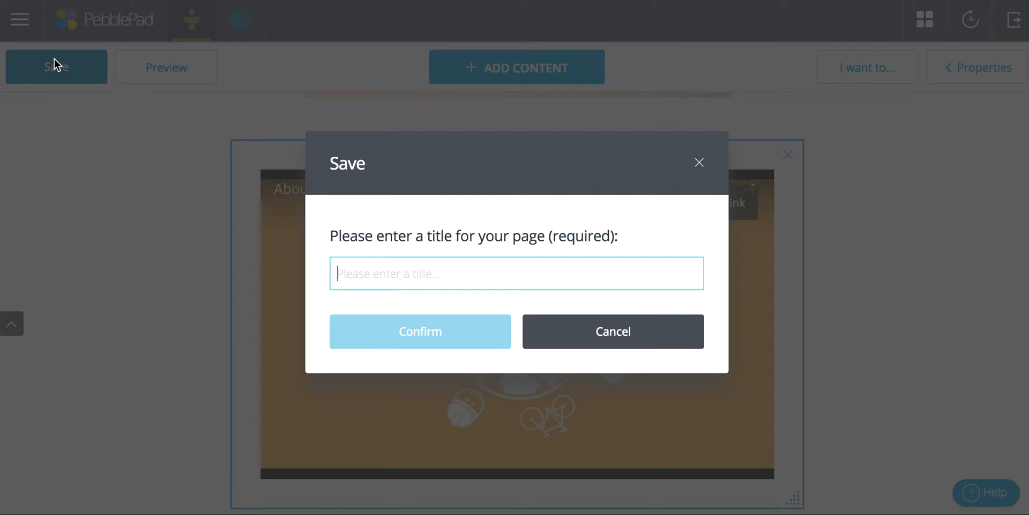
pyautogui.write('P')
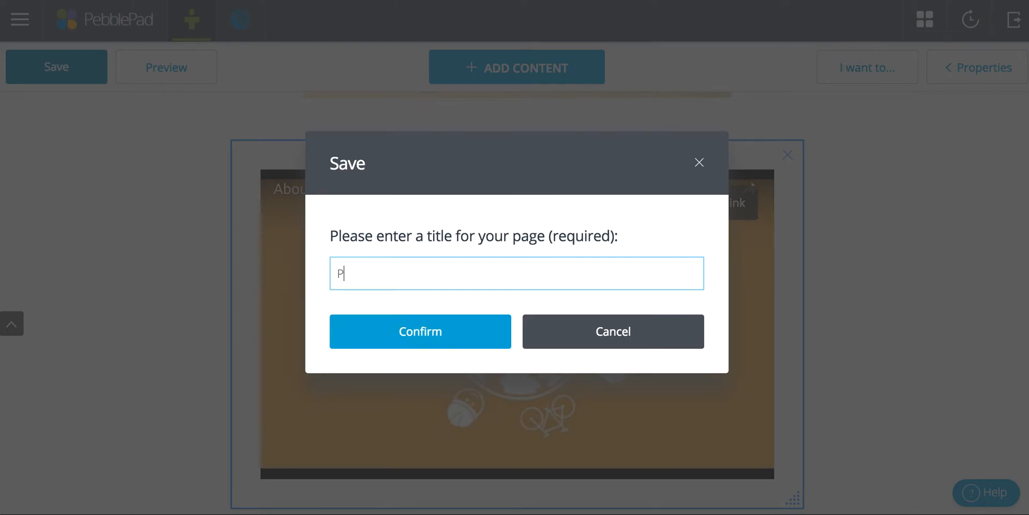
pyautogui.write('ebble Pad Test Page')
pyautogui.click(394, 322)
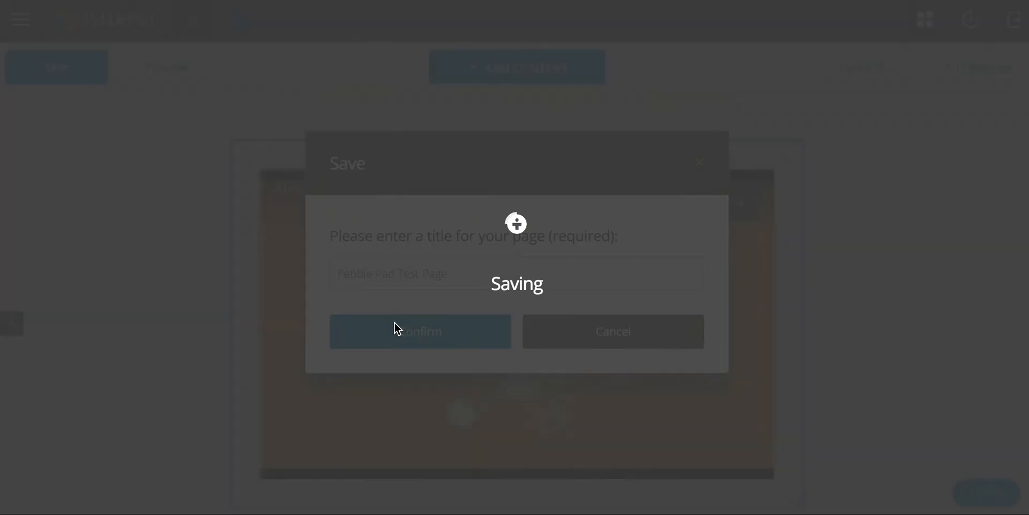